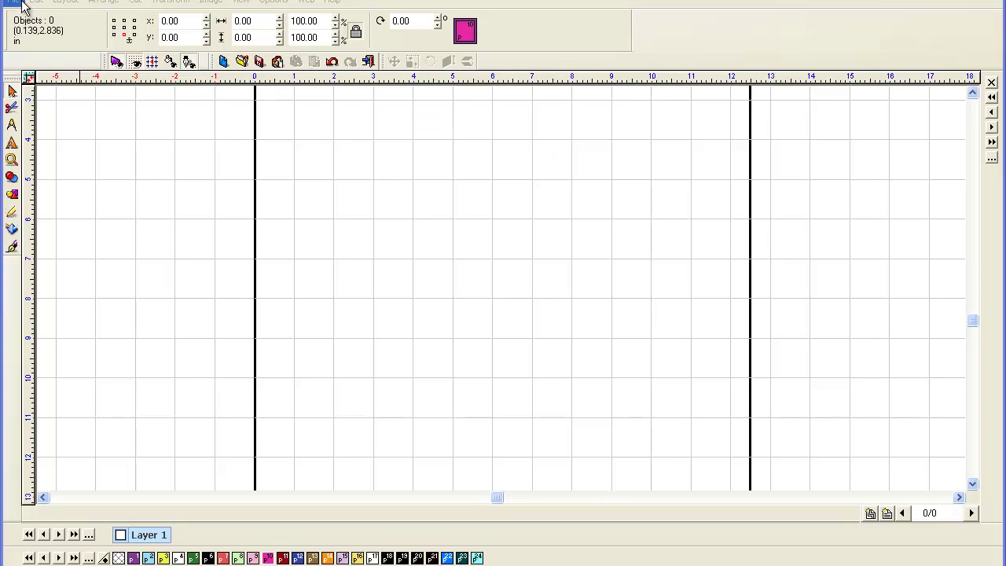
Import the image file aab129bf.jpg and place it near the upper edge of the page
click(17, 3)
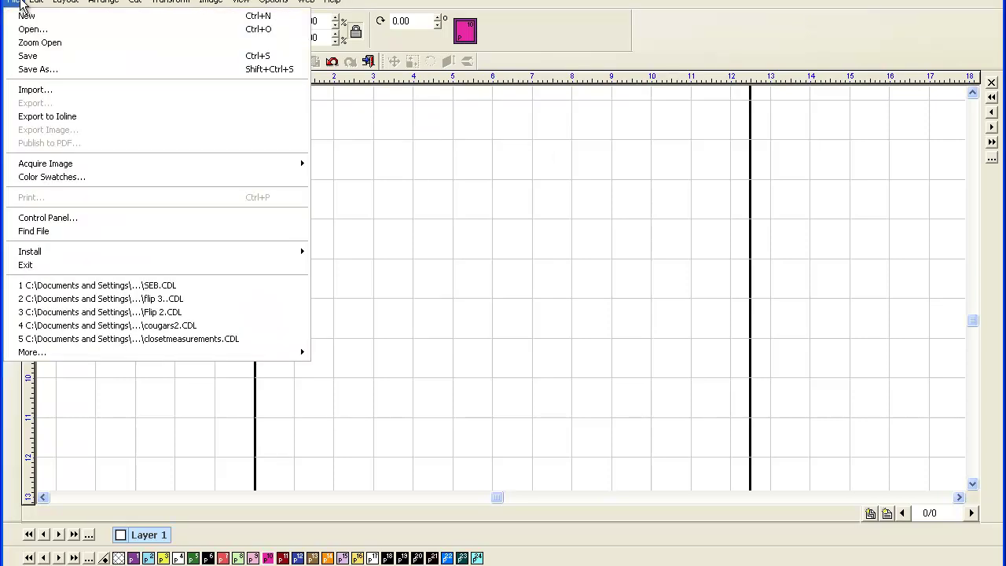
click(40, 91)
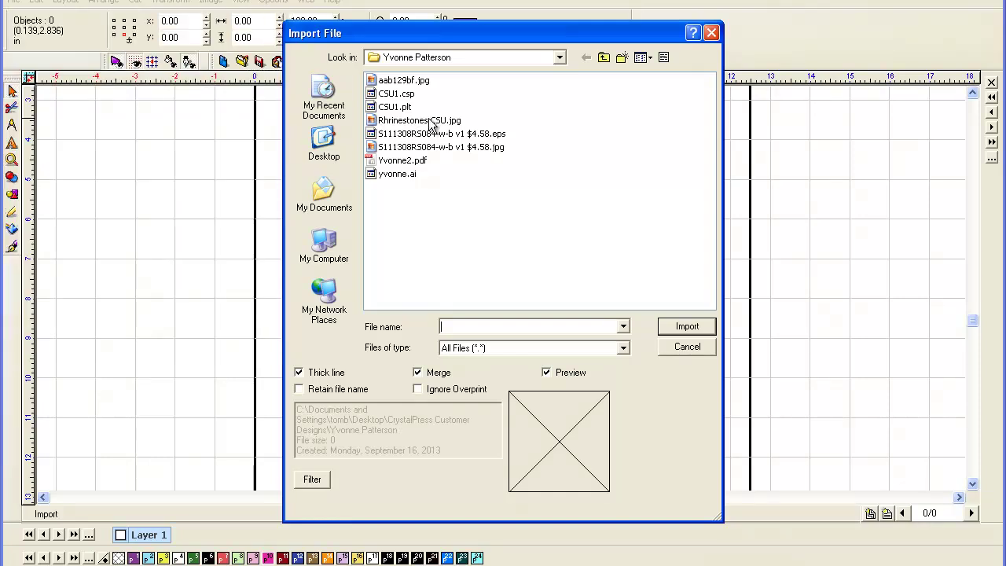
double_click(408, 79)
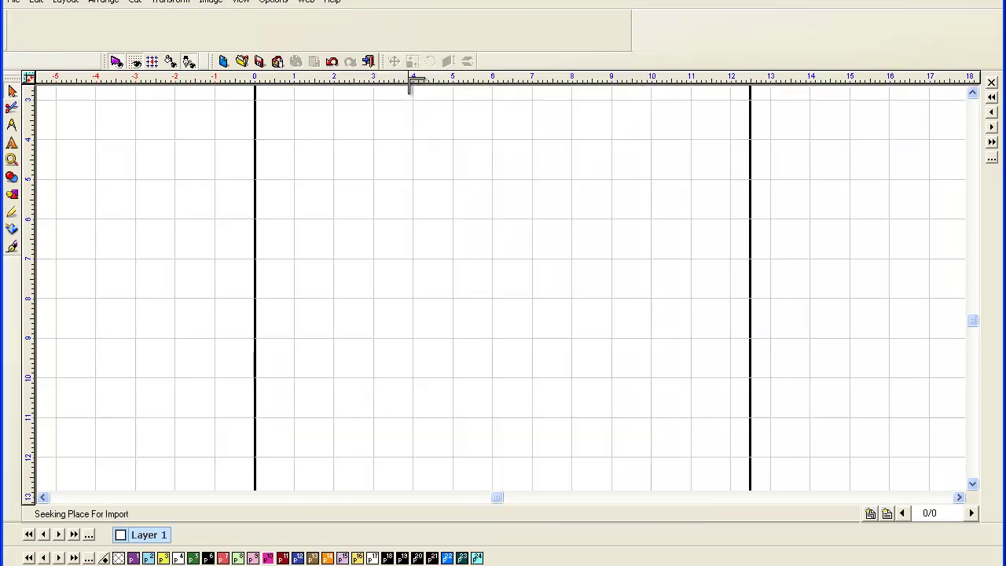
click(284, 115)
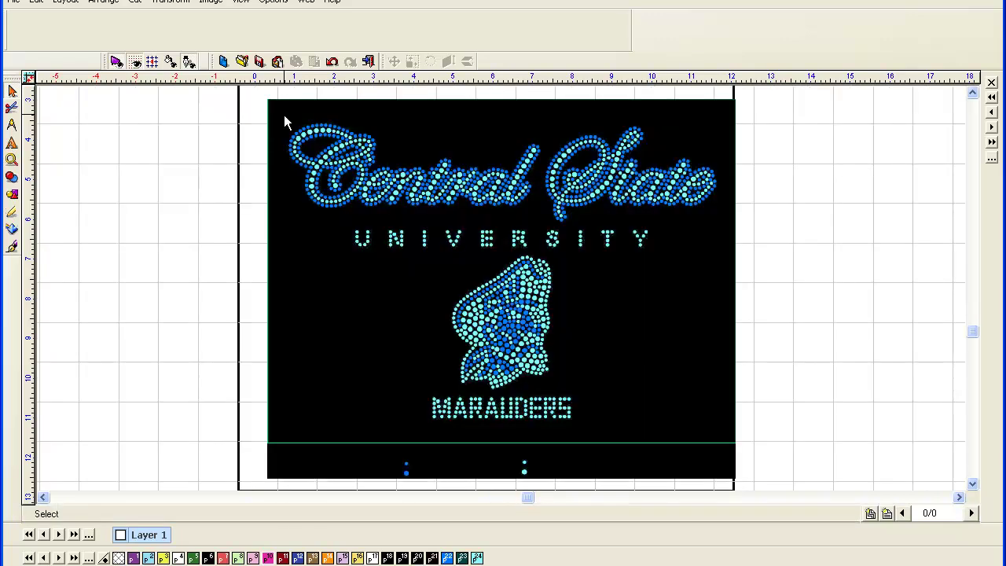
Open the imported rhinestone bitmap in Accuscan and posterize it to 4 colors
click(400, 134)
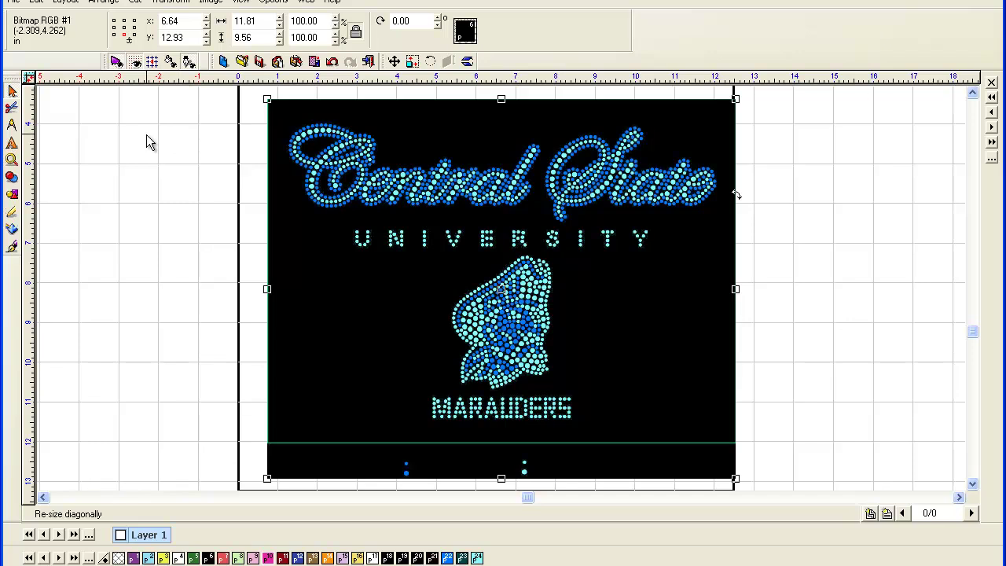
click(10, 232)
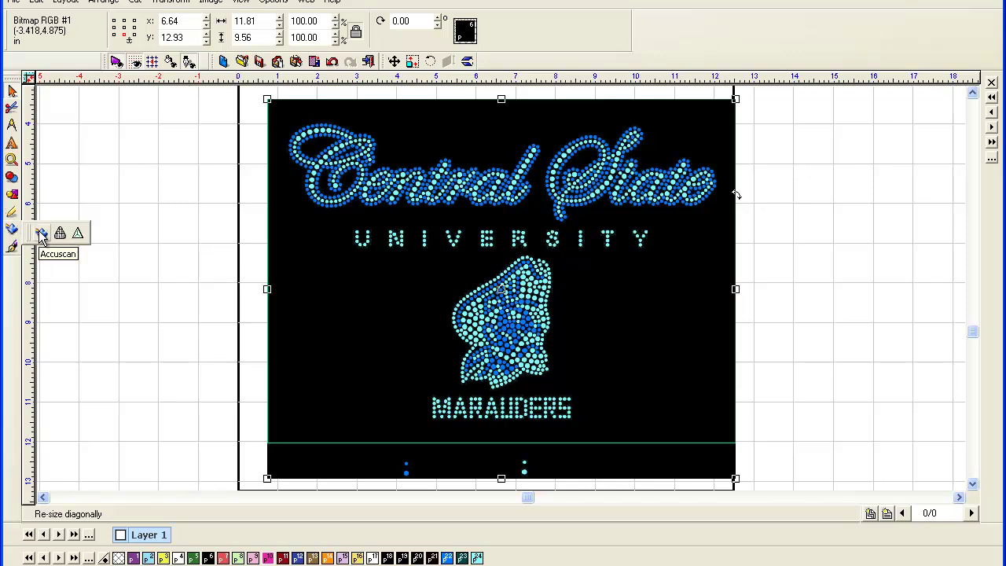
click(41, 234)
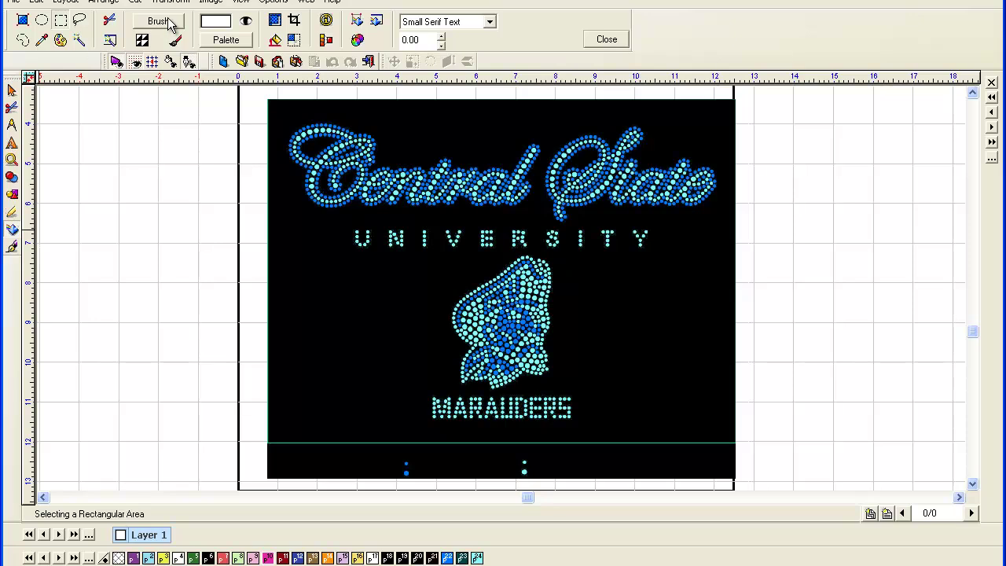
click(358, 41)
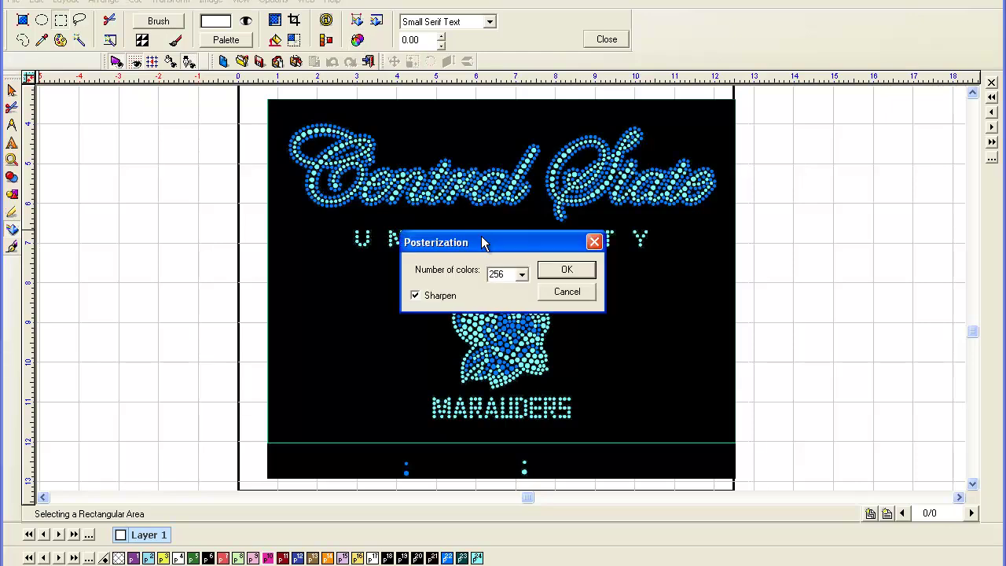
double_click(503, 272)
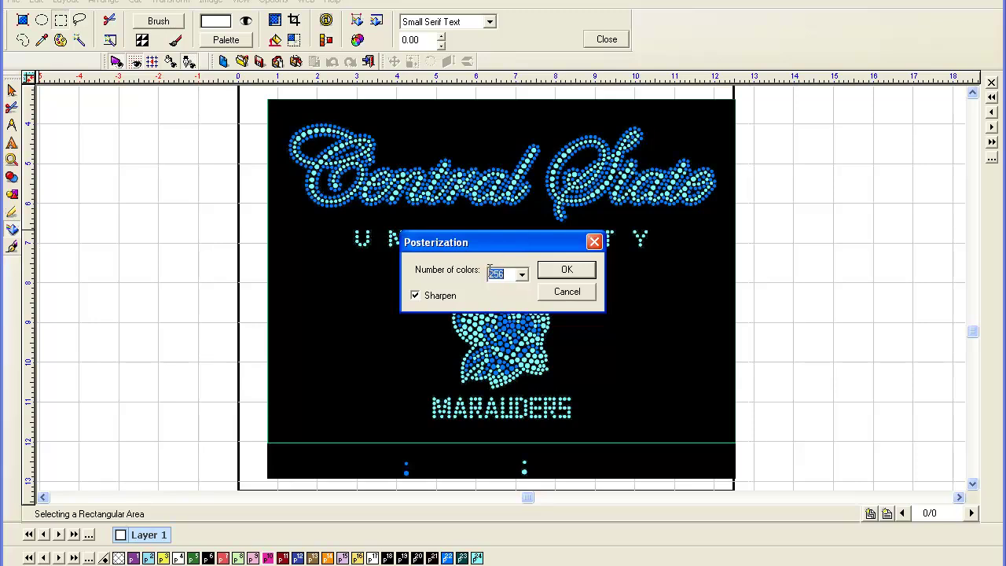
text(4)
click(586, 268)
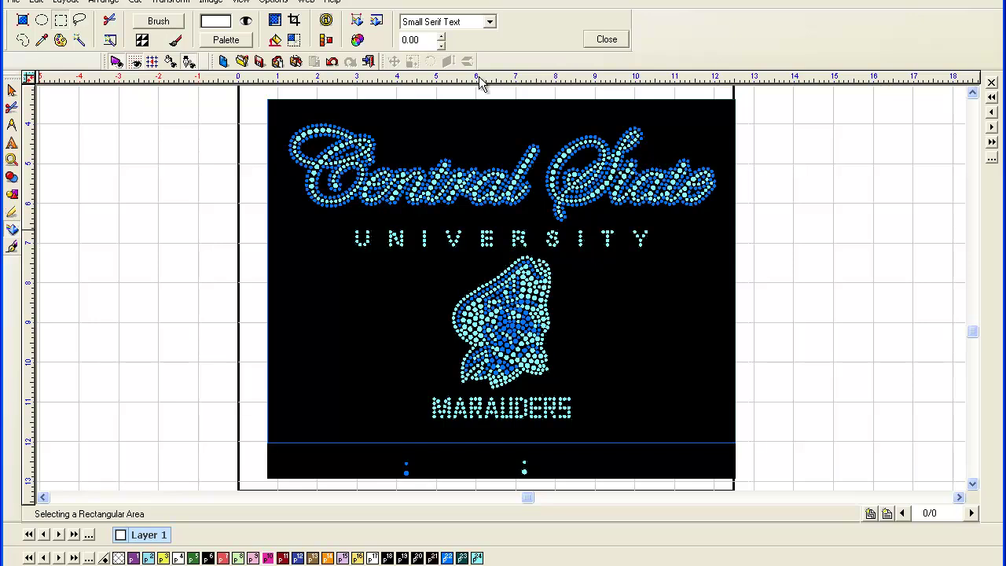
Trace the posterized bitmap into vector outlines and delete the source bitmap
click(359, 25)
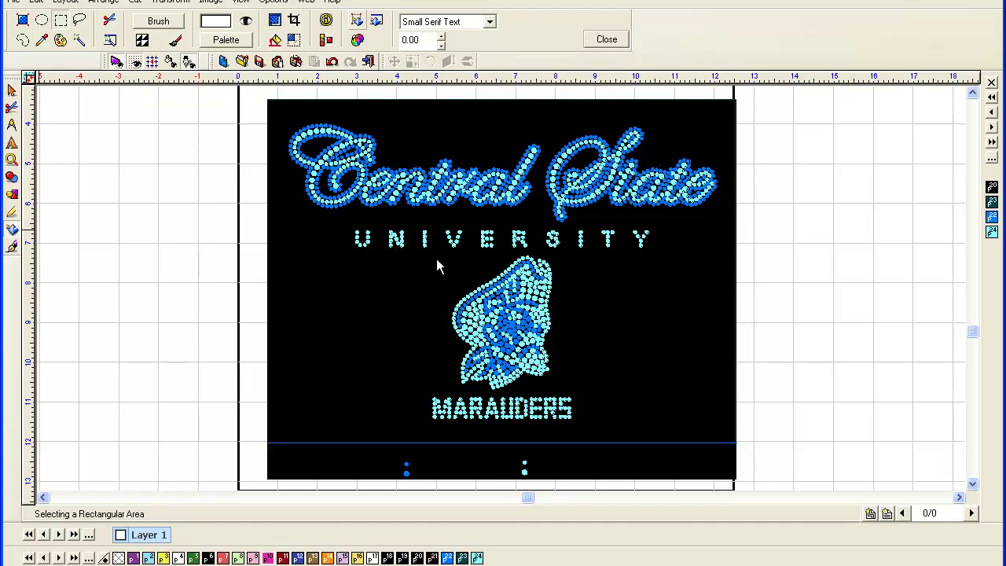
click(14, 92)
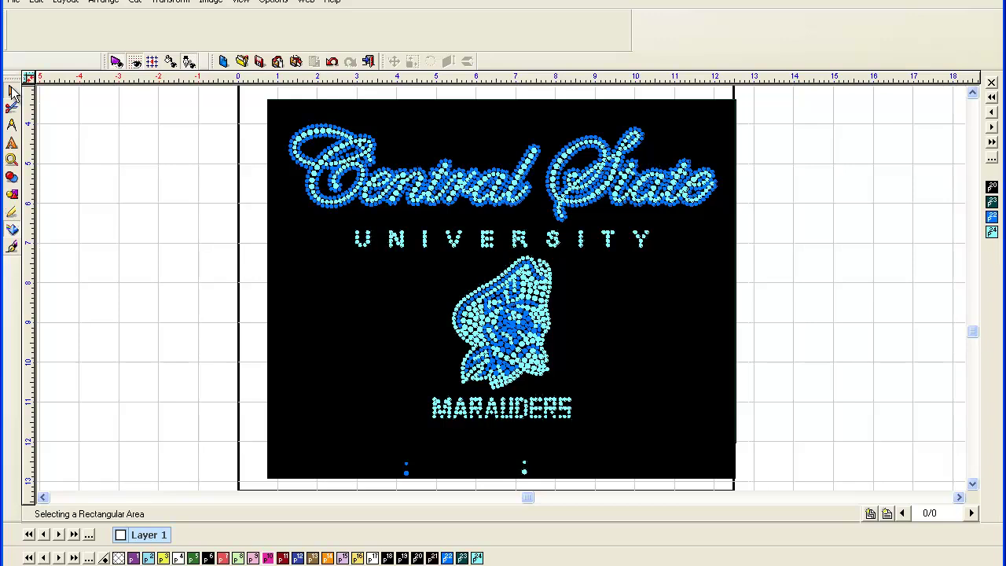
click(12, 92)
click(734, 194)
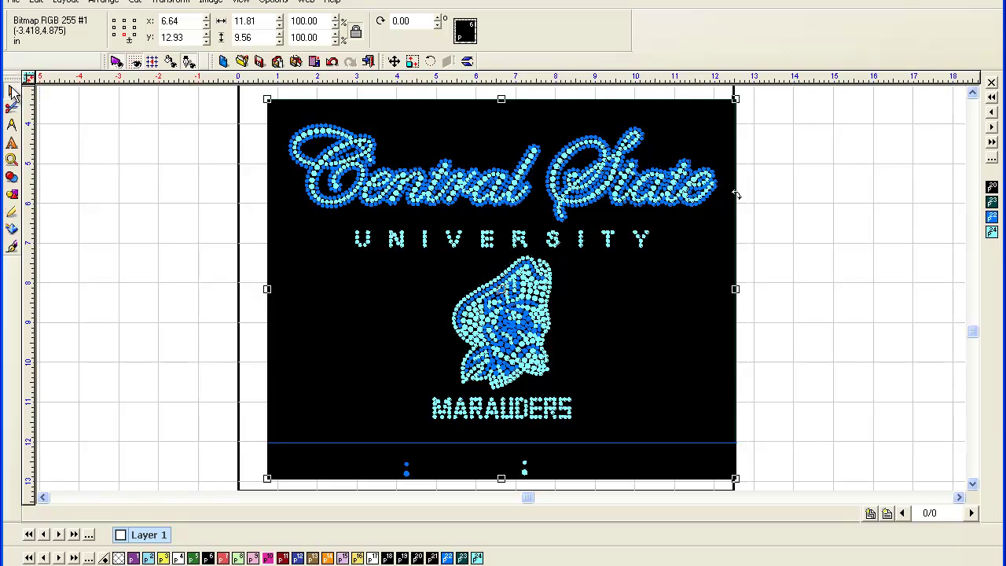
key(Delete)
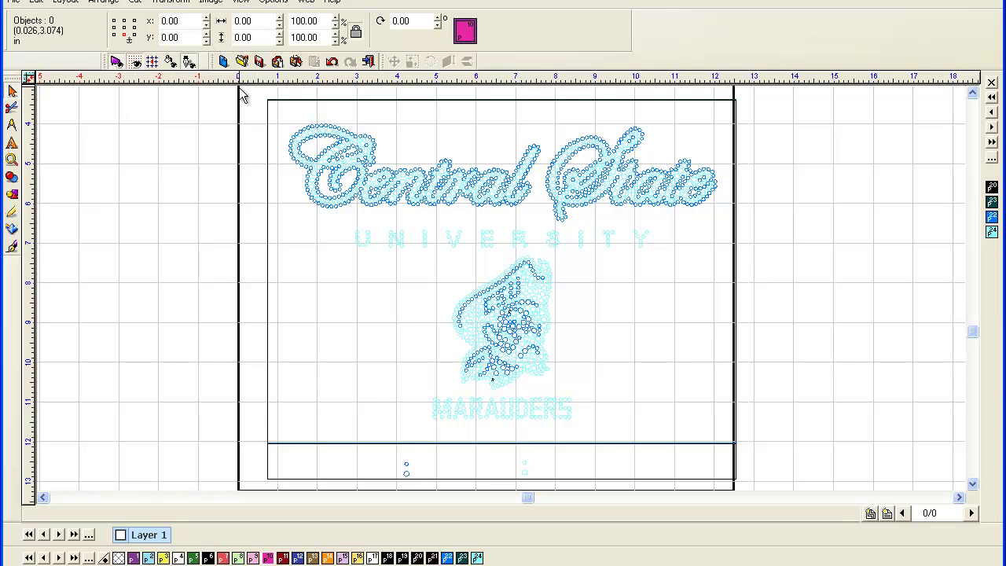
Ungroup all of the traced outlines into individual polygons and deselect them
drag(233, 89, 762, 501)
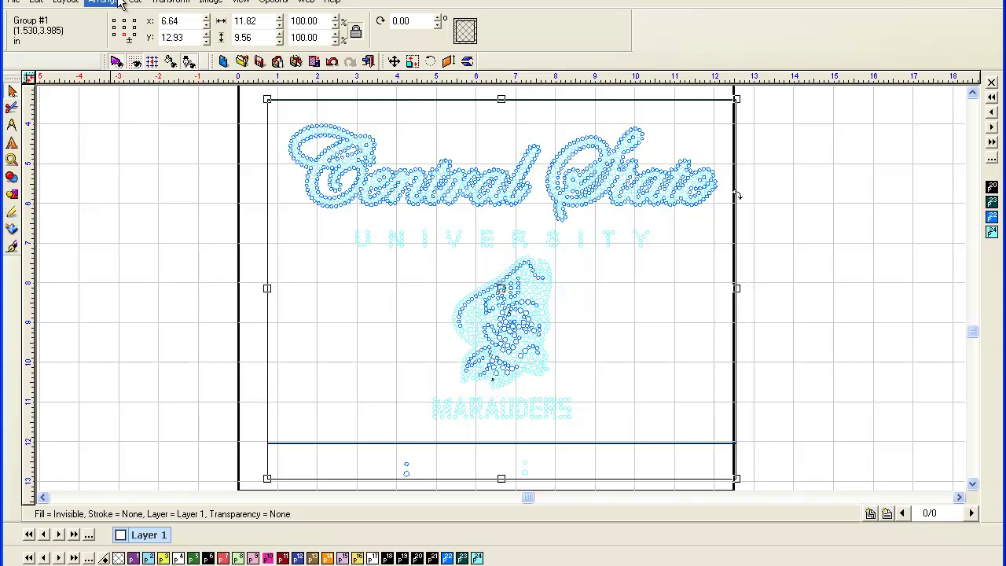
click(68, 2)
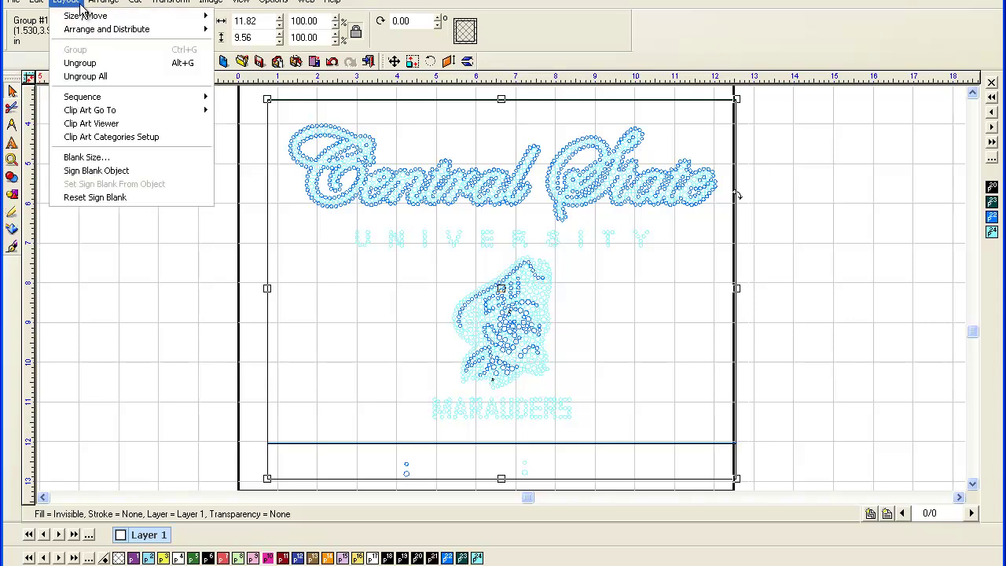
click(88, 77)
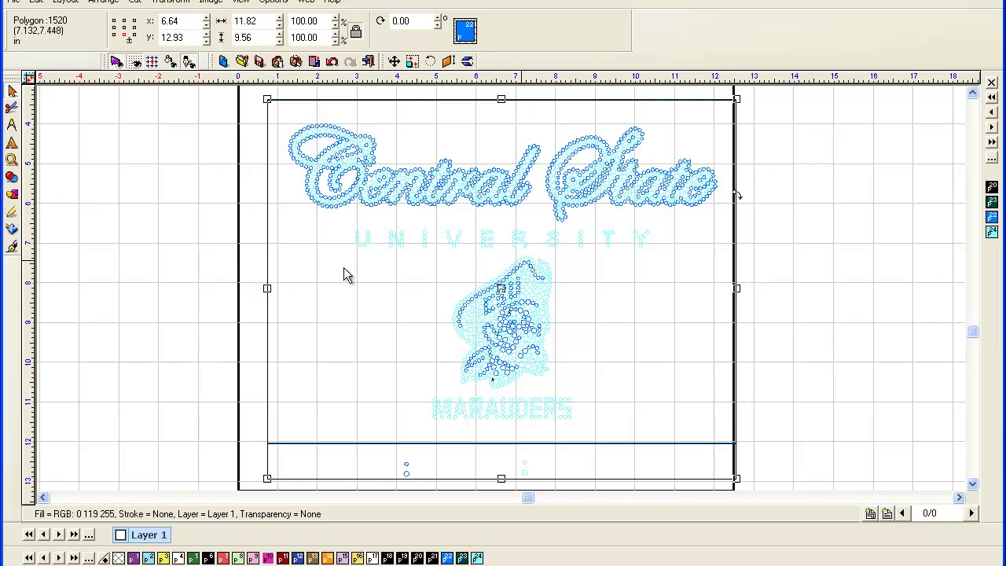
click(241, 291)
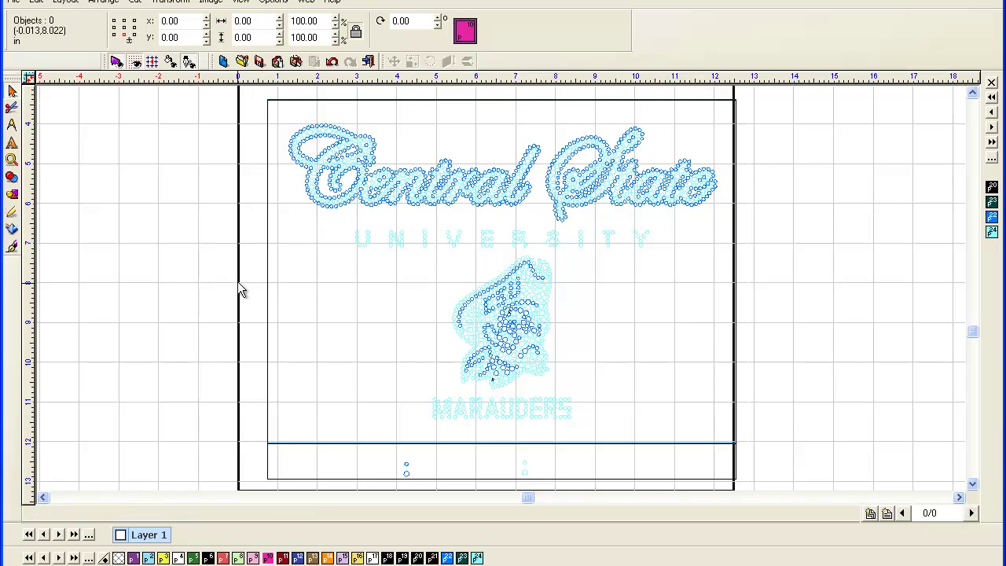
Delete the black frame around the artwork, the thin blue line beside it and the black rectangle around the sample dots below
click(268, 364)
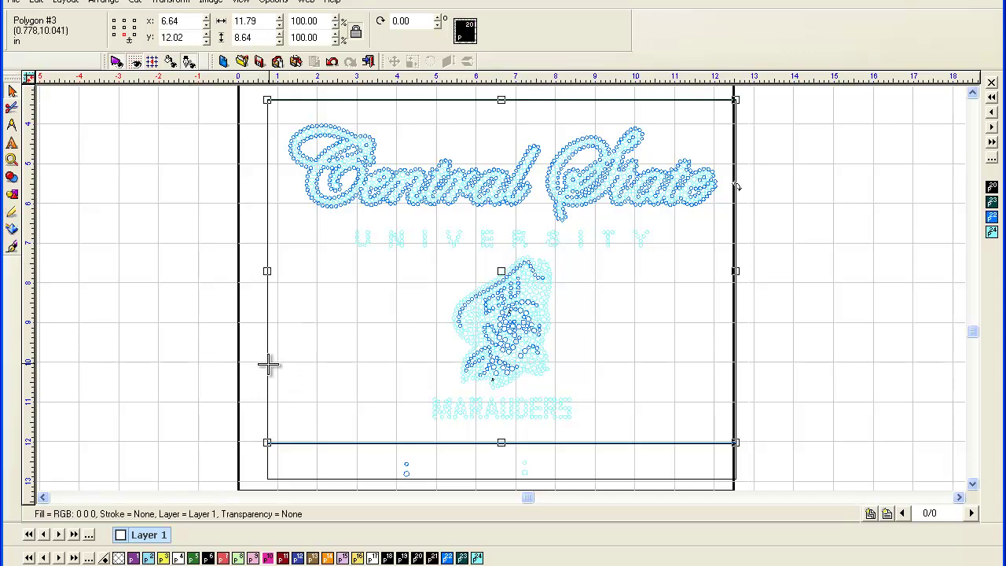
key(Delete)
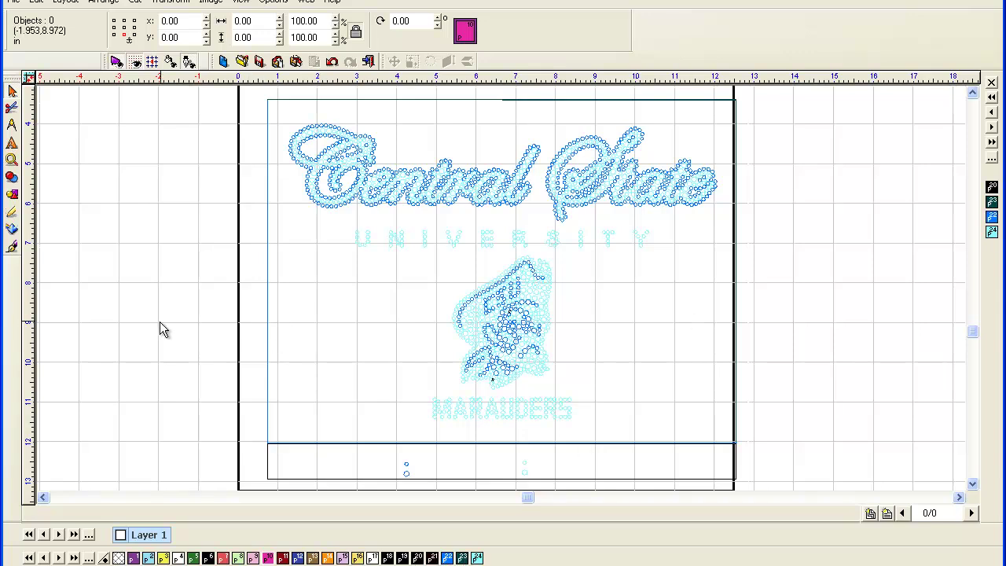
click(268, 298)
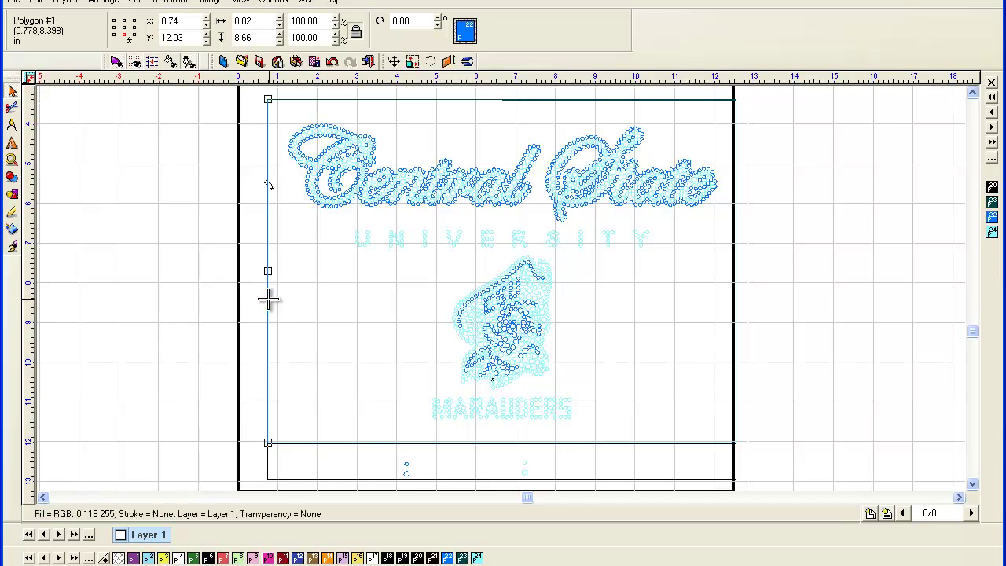
key(Delete)
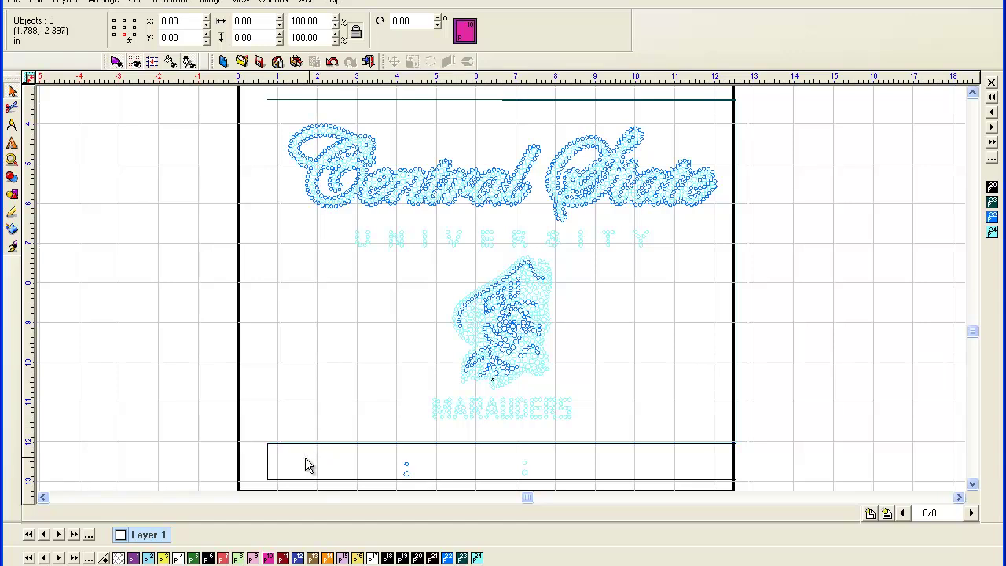
click(267, 459)
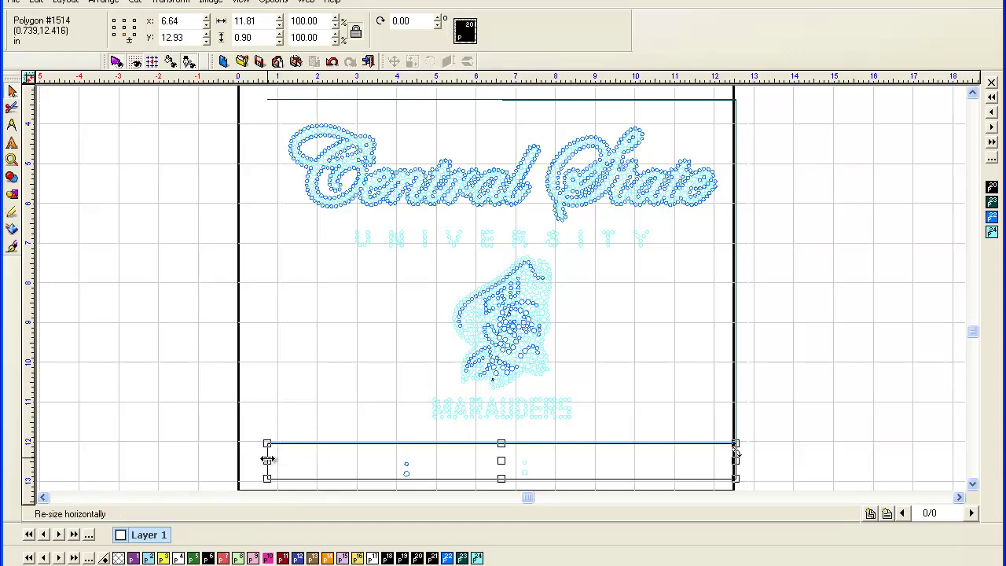
key(Delete)
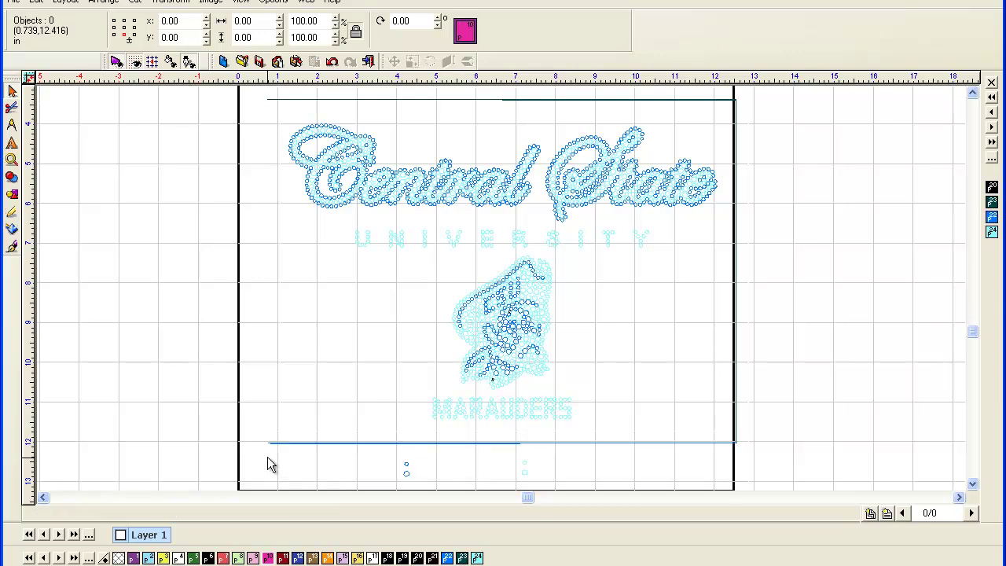
Delete the blue line and sample dots beneath the artwork, plus the remaining dark teal border outline
drag(242, 407, 390, 474)
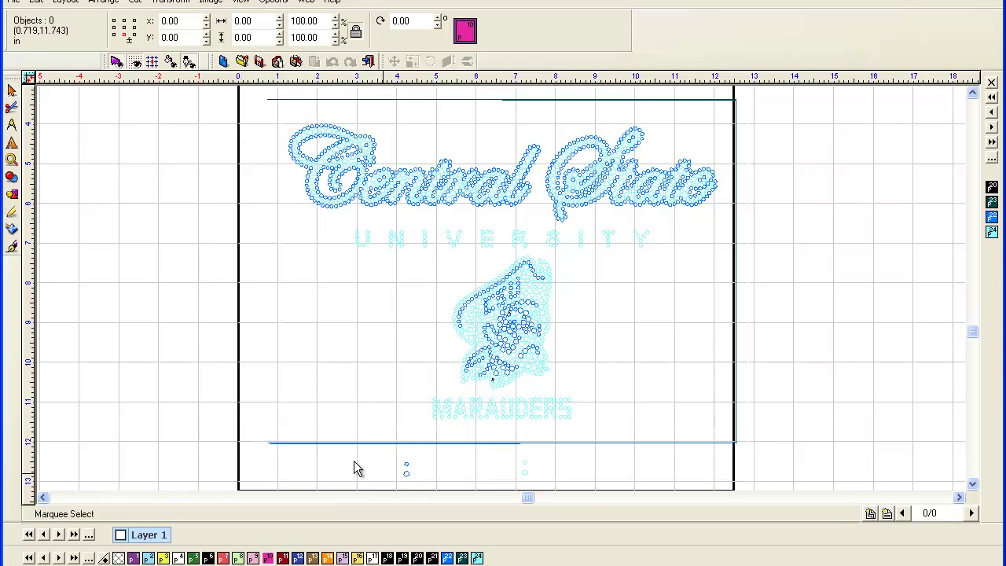
drag(239, 434, 588, 483)
drag(649, 479, 747, 486)
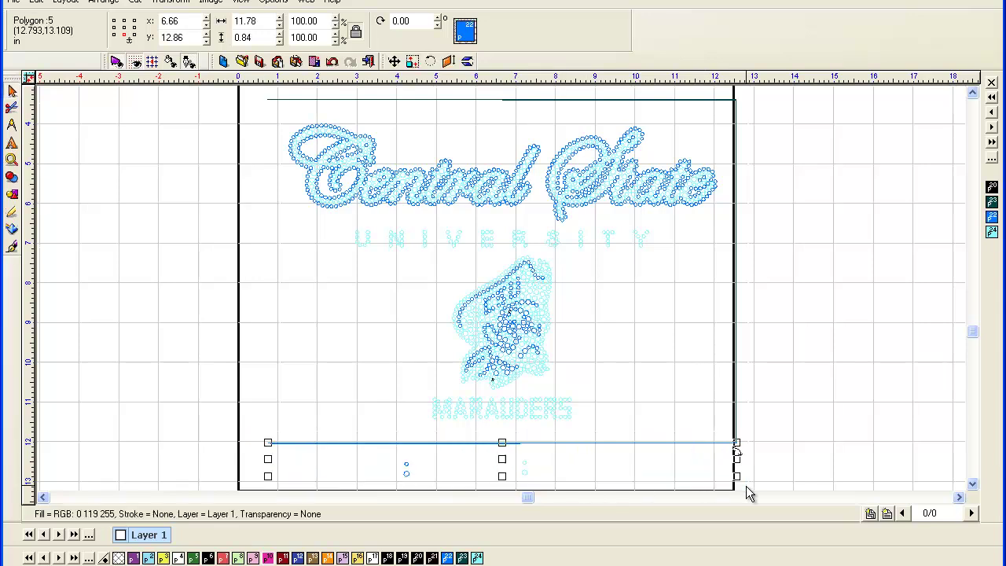
key(Delete)
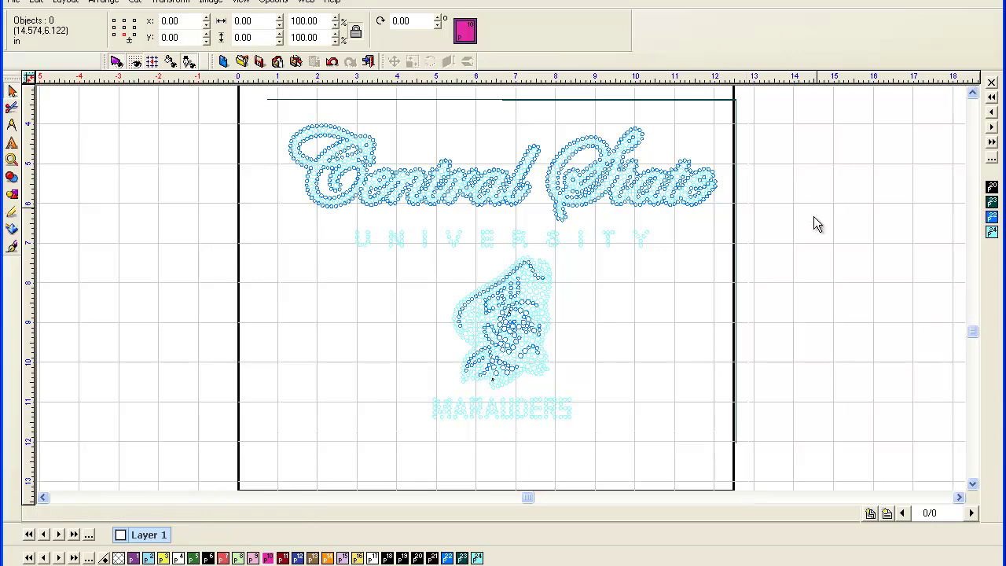
click(735, 416)
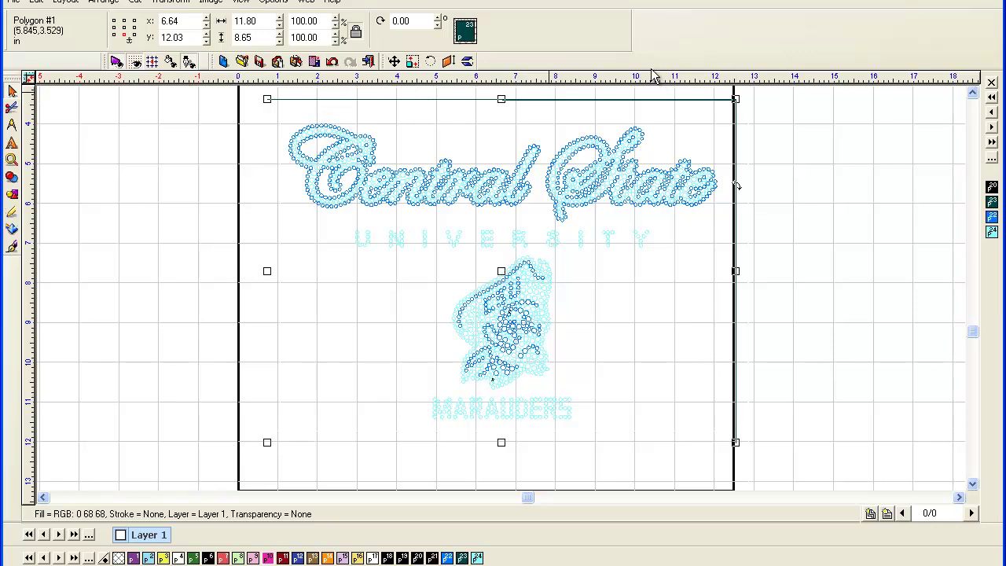
click(739, 433)
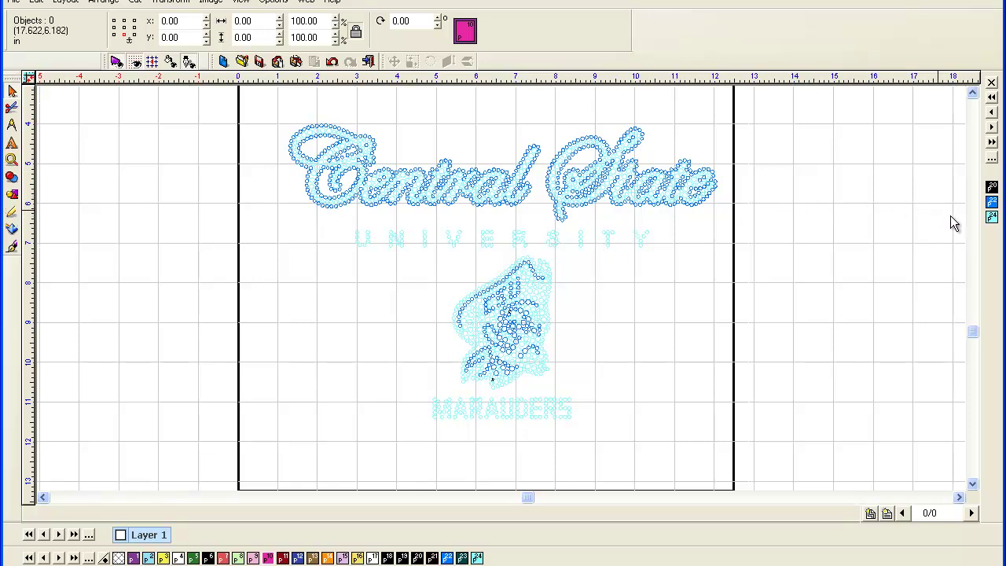
Select all the light cyan stone outlines by color and recolor them Emerald
click(991, 223)
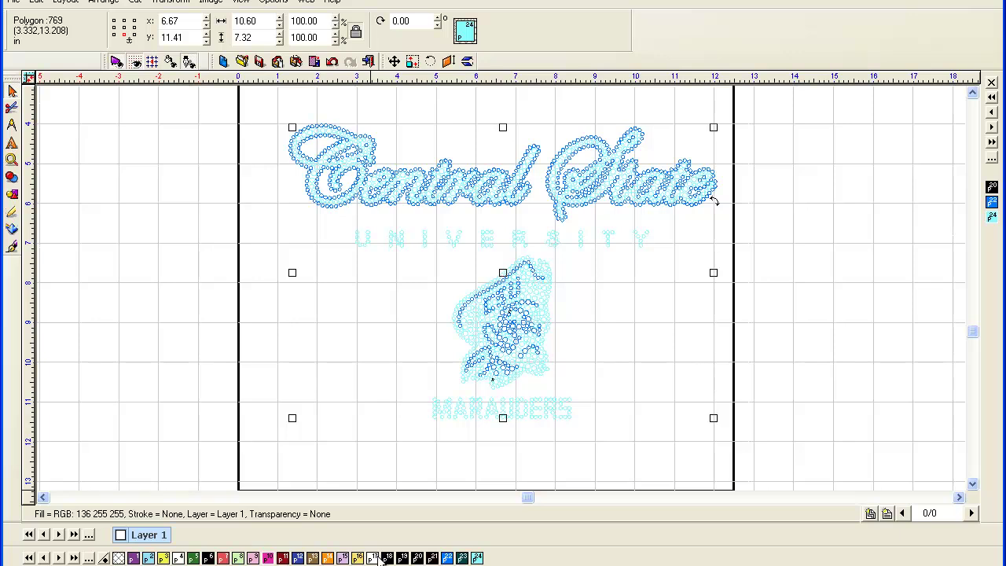
click(195, 558)
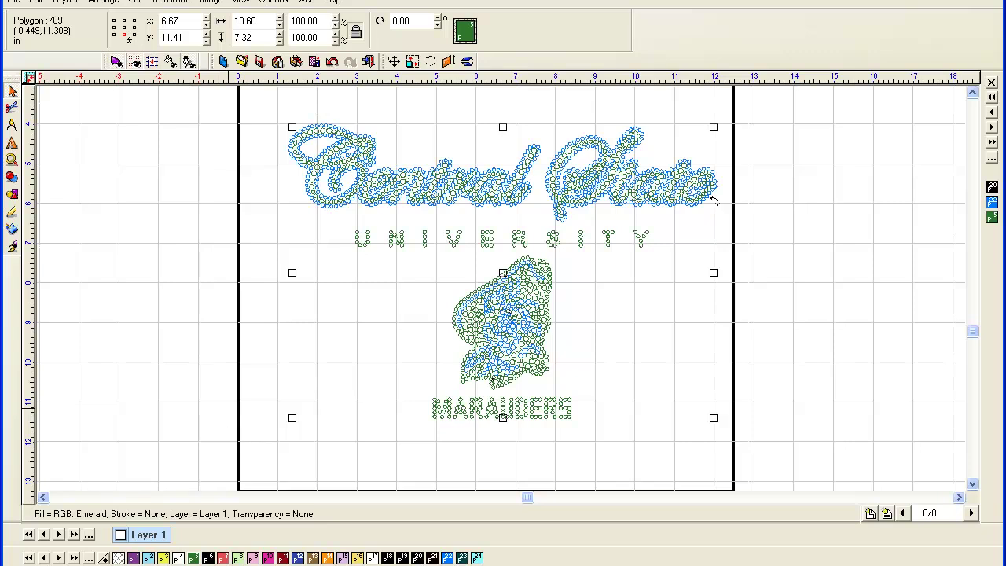
click(190, 317)
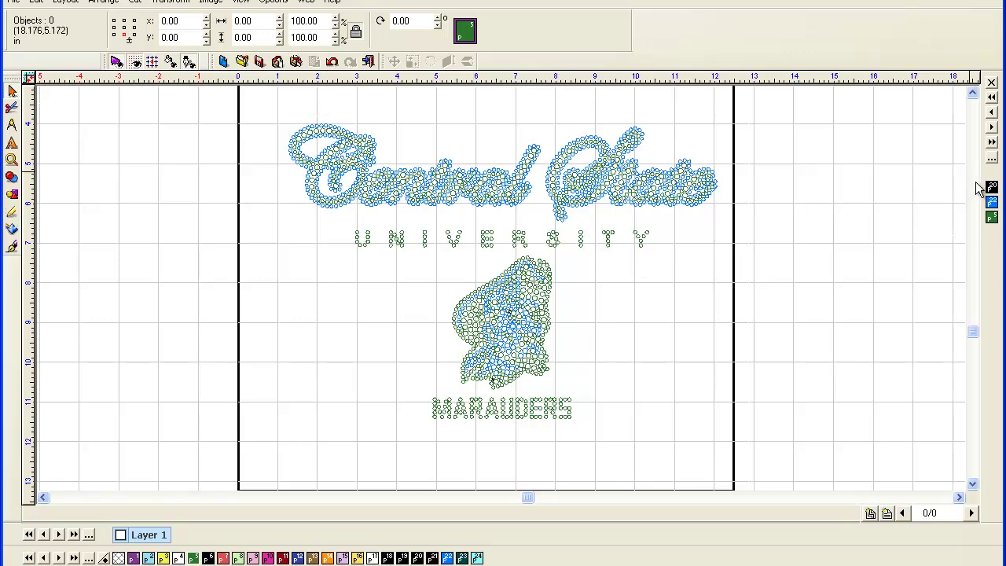
Select all the bright blue stone outlines by color and recolor them Garnet
click(992, 204)
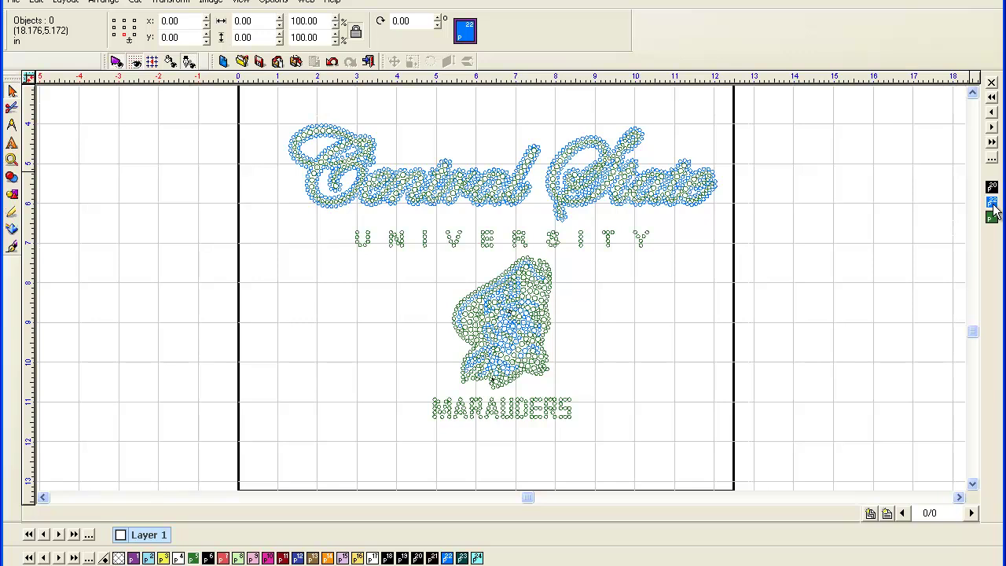
click(992, 203)
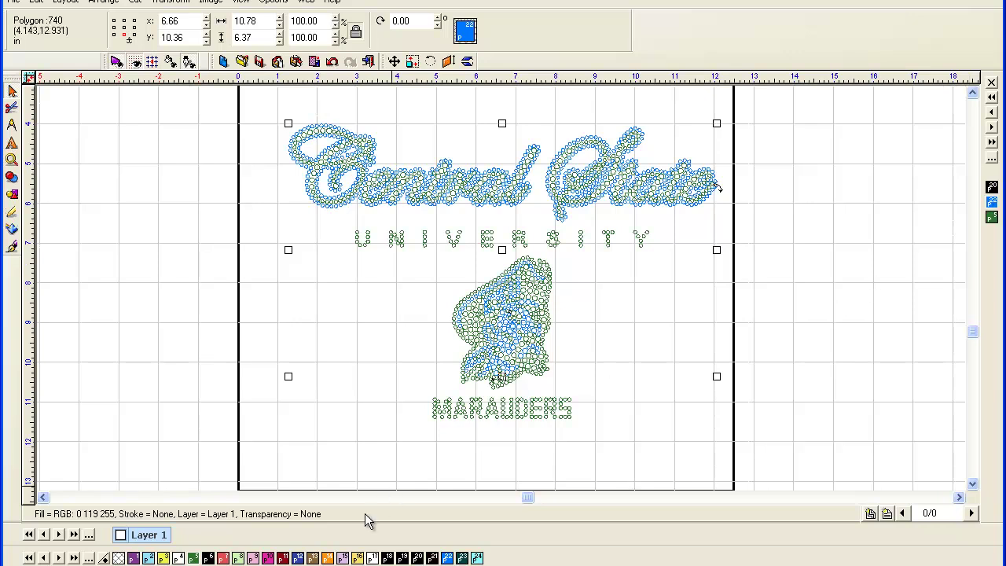
click(280, 557)
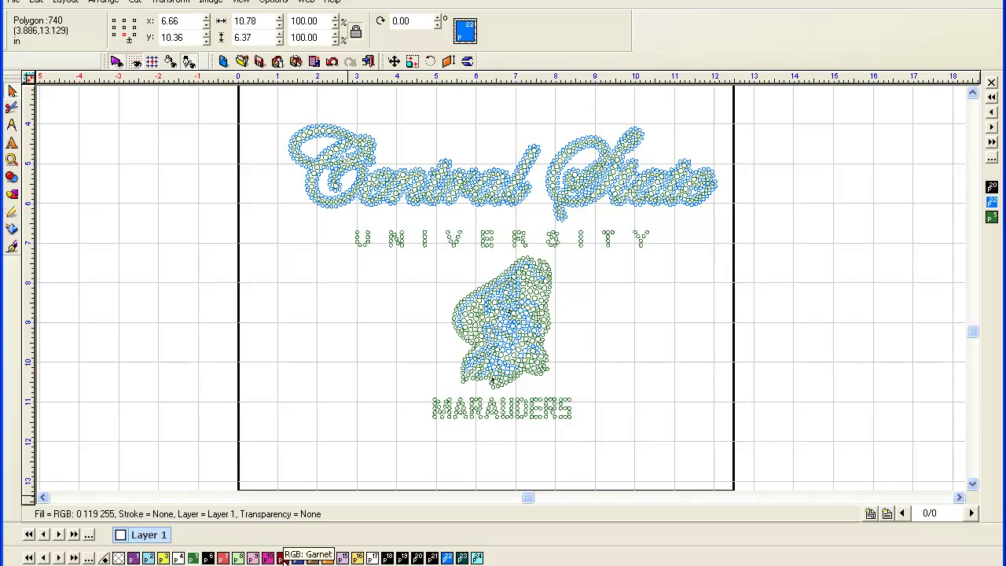
Apply the Garnet fill to the selected bright blue stones and leave the Garnet color definition unedited
click(280, 558)
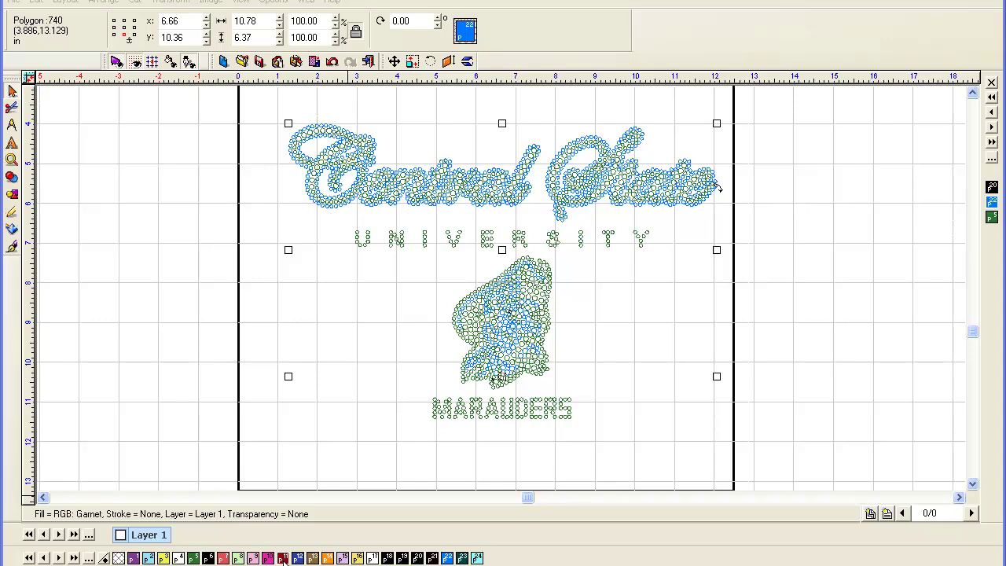
double_click(281, 558)
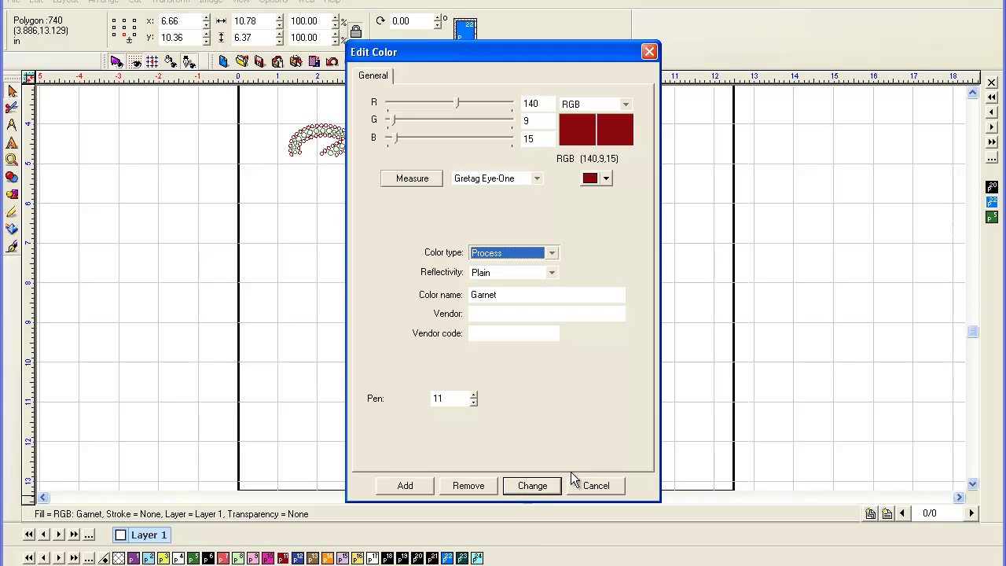
click(619, 490)
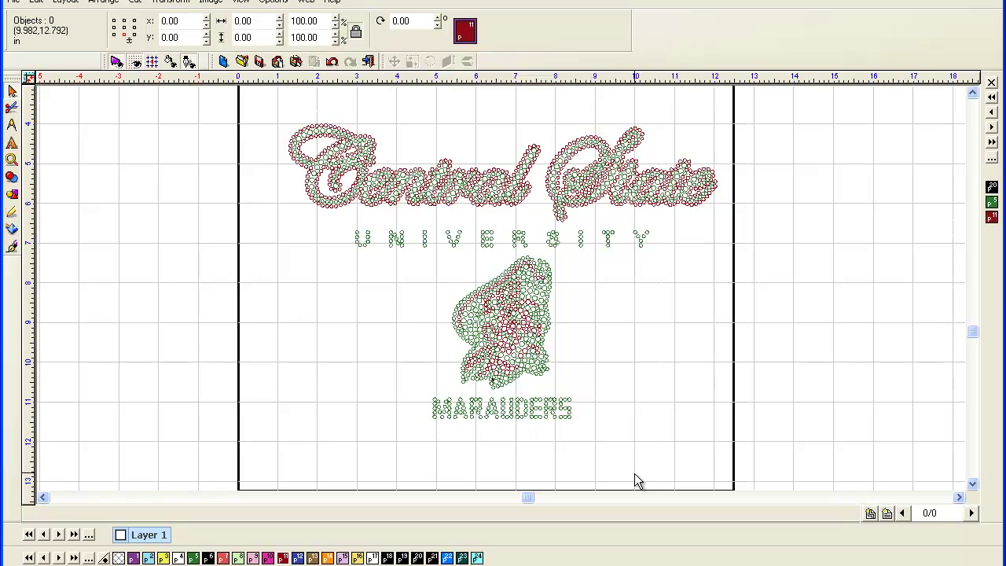
Select the remaining black shapes in the mascot by color, recolor them Sapphire, and clear the selection
click(991, 189)
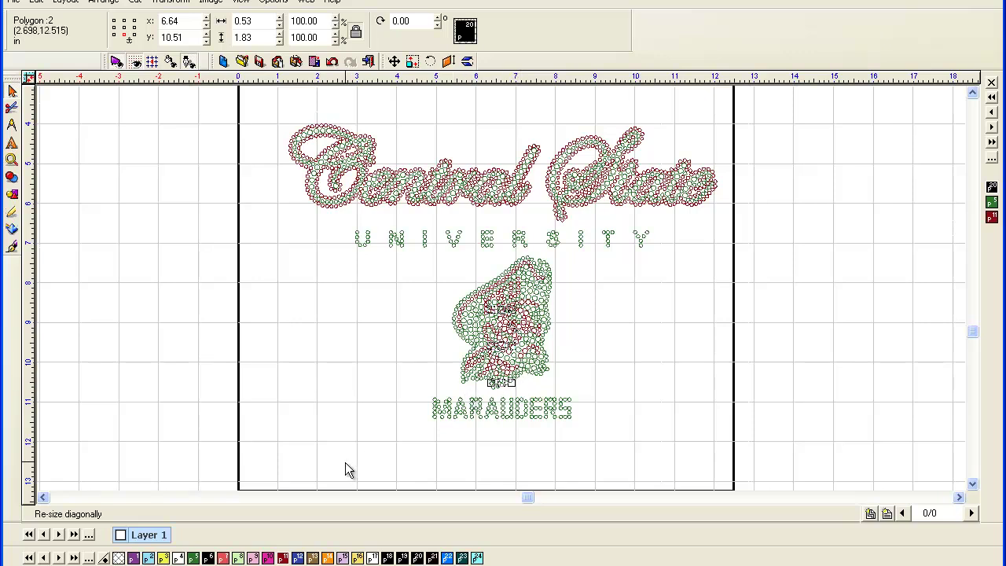
click(301, 558)
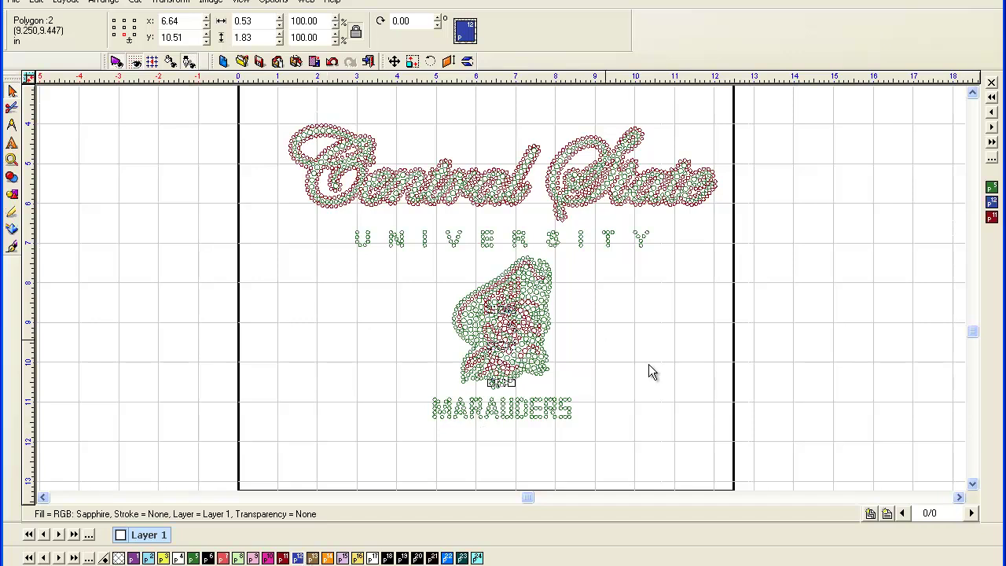
click(678, 318)
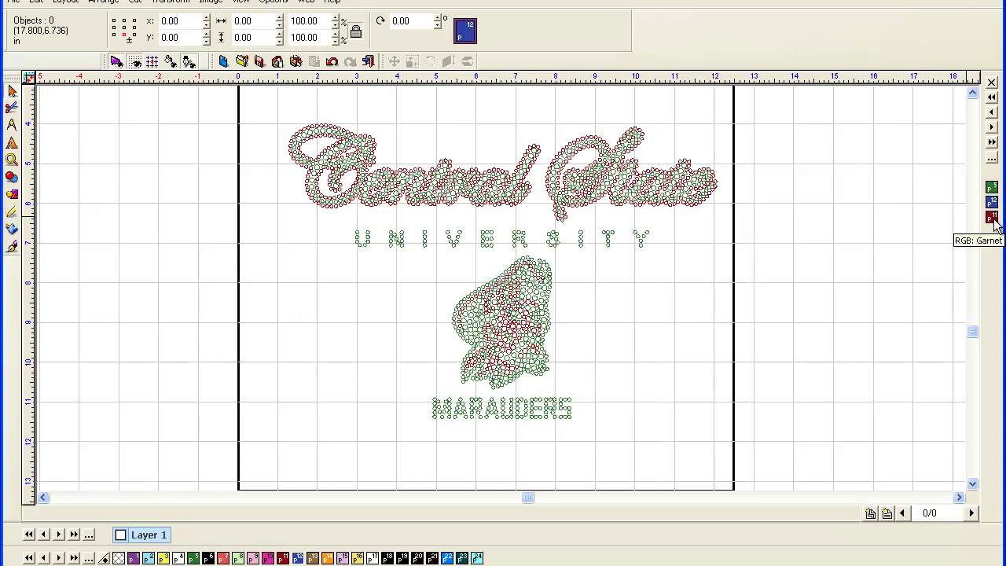
Select all the stone outlines of the design, from the script lettering down to the MARAUDERS text
drag(239, 115, 762, 450)
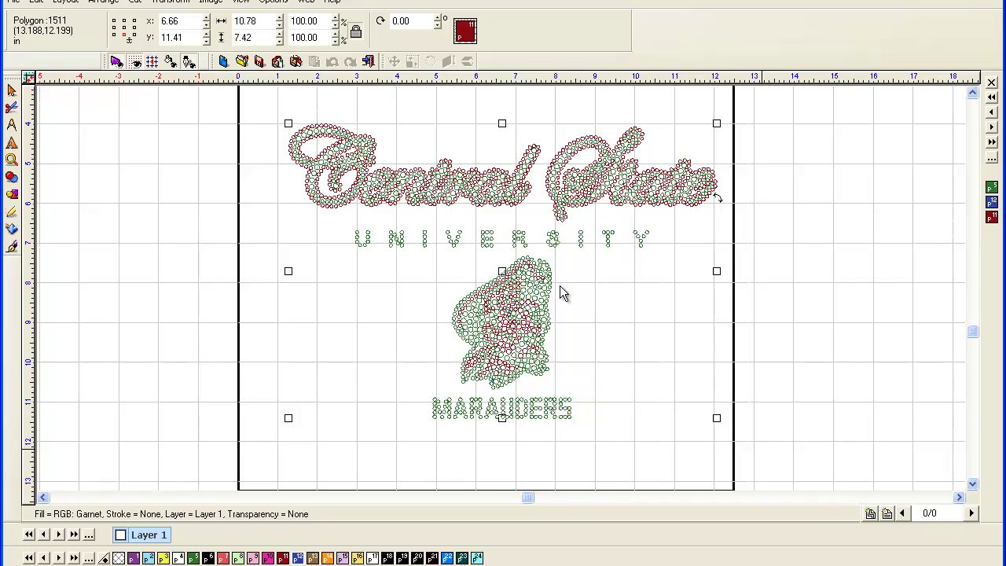